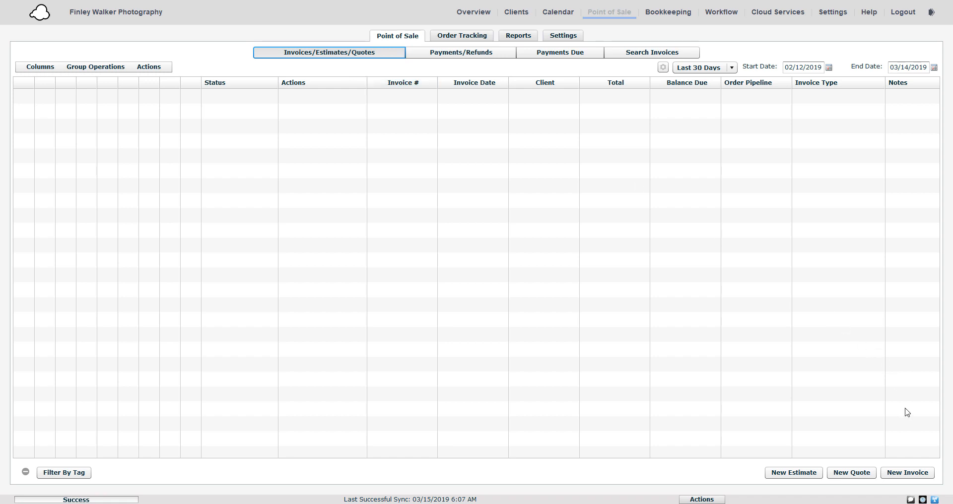
Start a new invoice and assign the third client in the A list as its customer
left_click(910, 473)
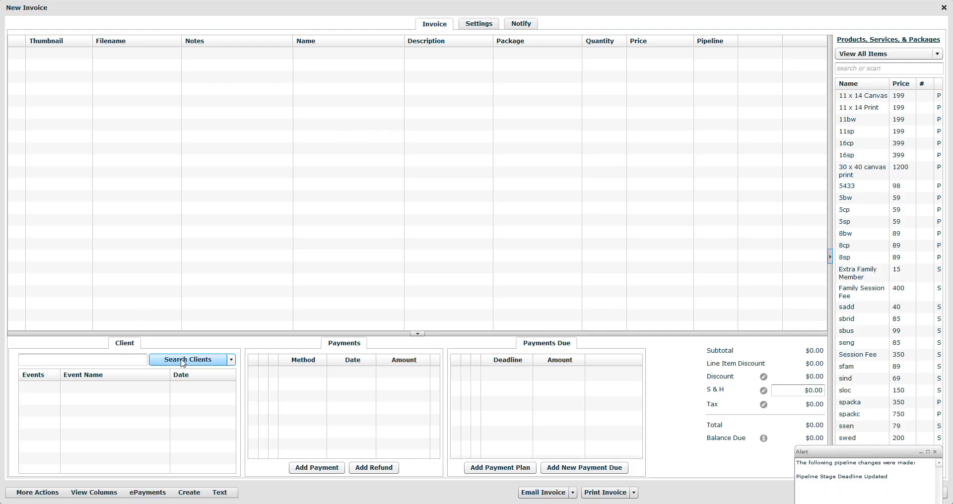
left_click(181, 362)
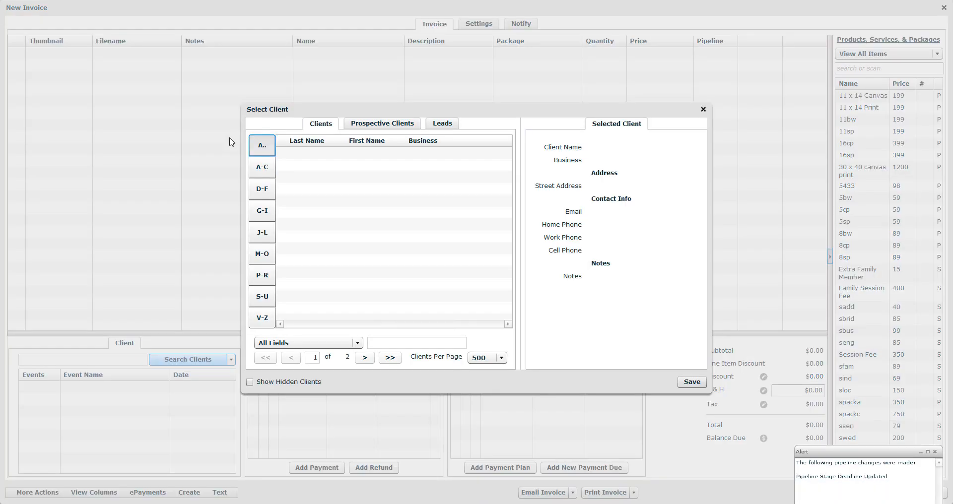
left_click(352, 179)
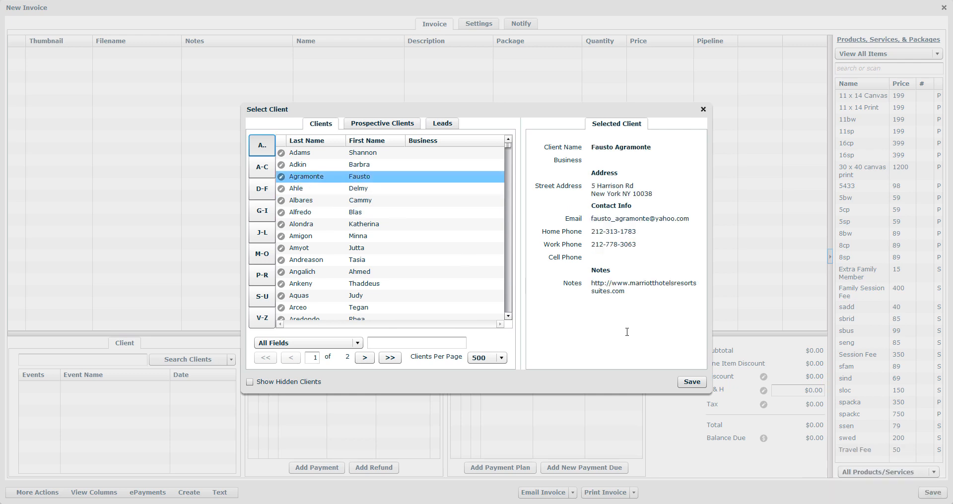
left_click(691, 382)
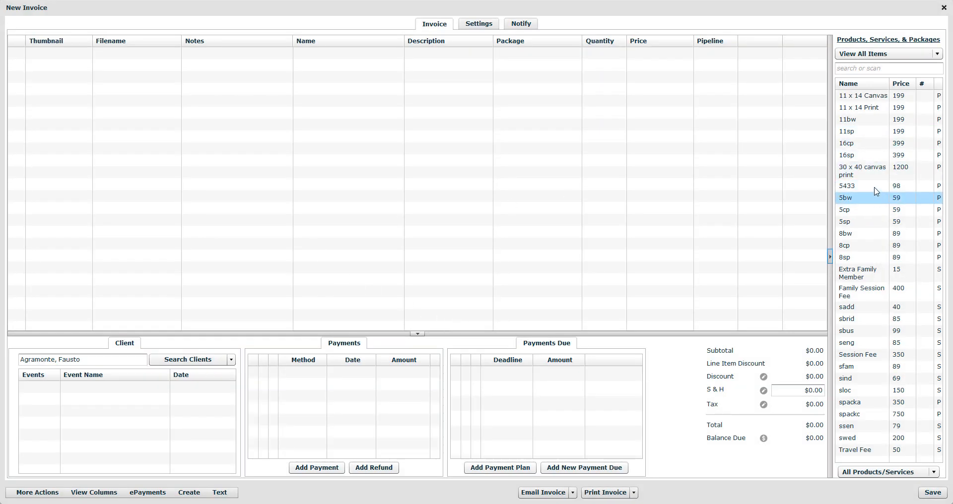
Add the 30 x 40 canvas print, Extra Family Member and Family Session Fee items to the invoice
left_click_drag(873, 175, 709, 199)
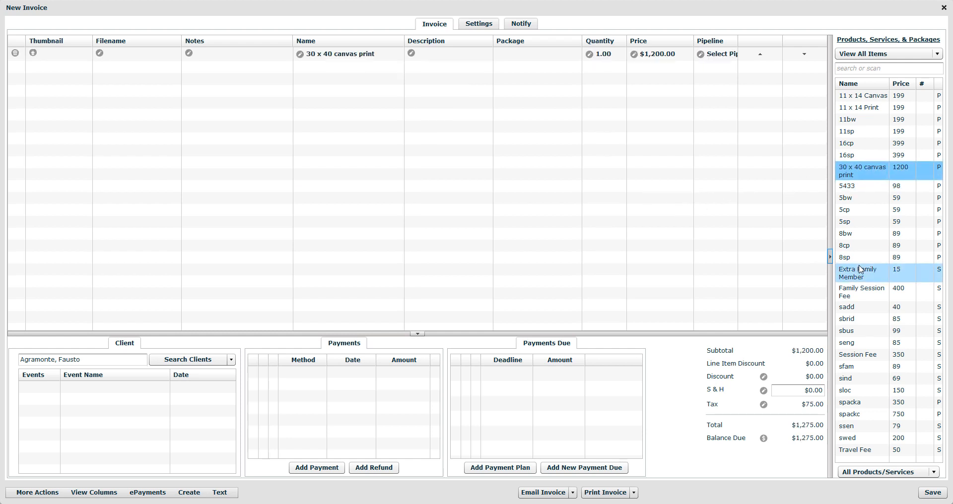
left_click_drag(861, 271, 791, 274)
left_click_drag(874, 298, 779, 299)
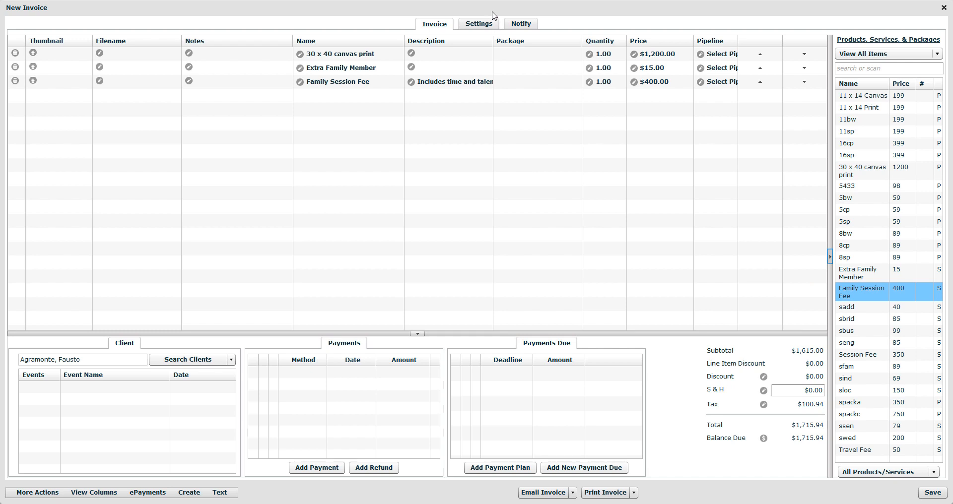
Open the invoice's Touch Up Images order pipeline from its settings, close it, and refresh the invoice list
left_click(484, 26)
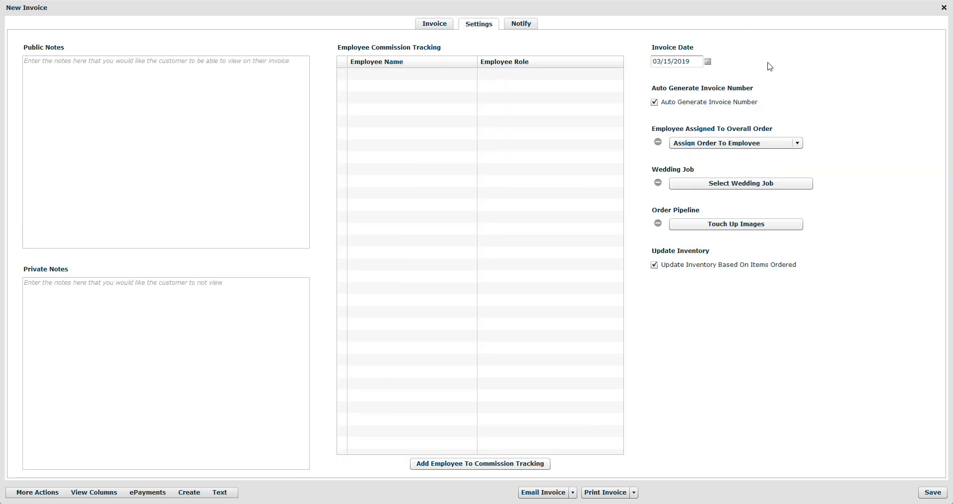
left_click(777, 225)
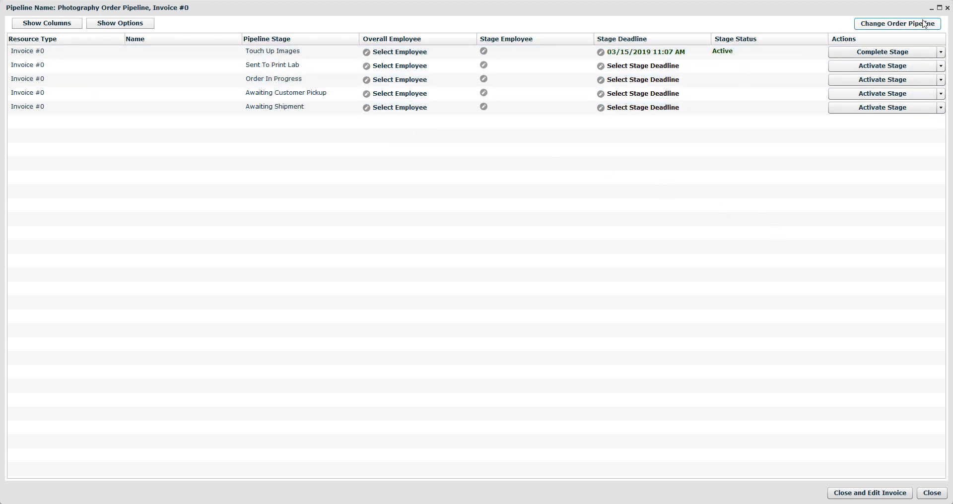
left_click(947, 9)
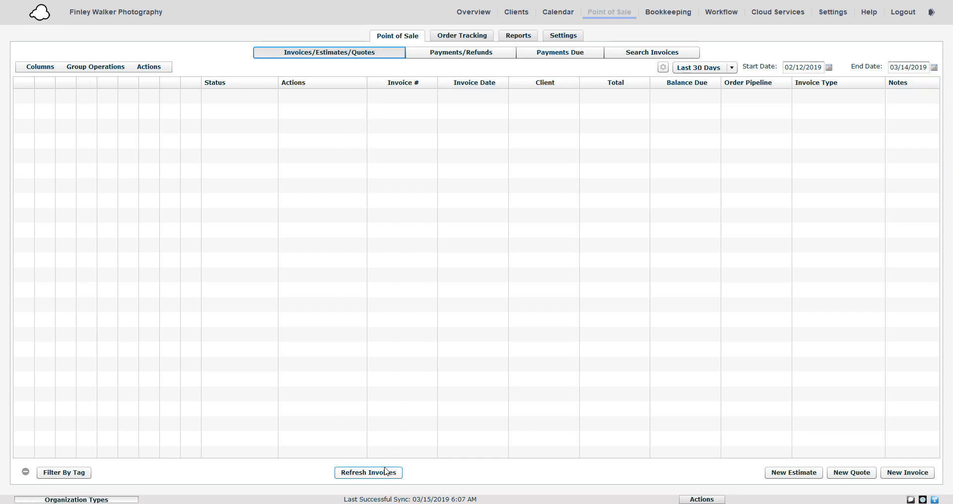
left_click(377, 474)
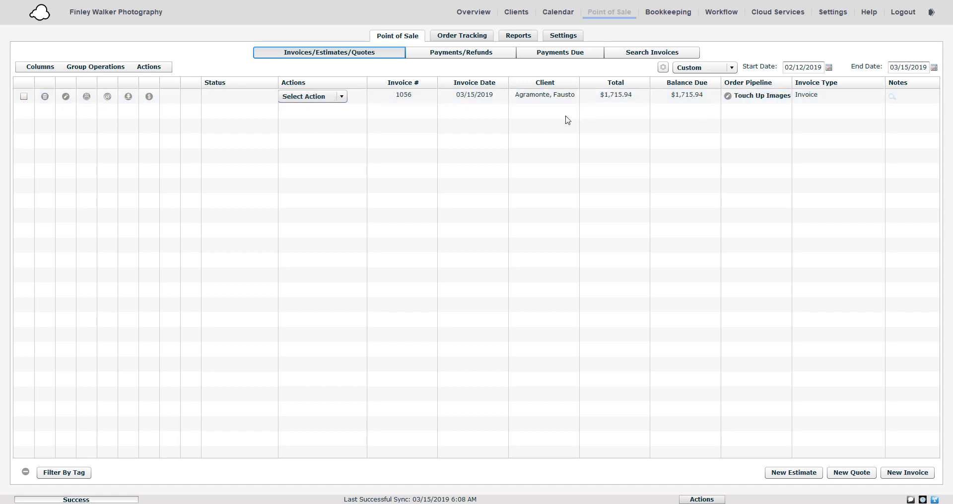
Complete the Touch Up Images stage for invoice 1056 in order tracking
left_click(454, 36)
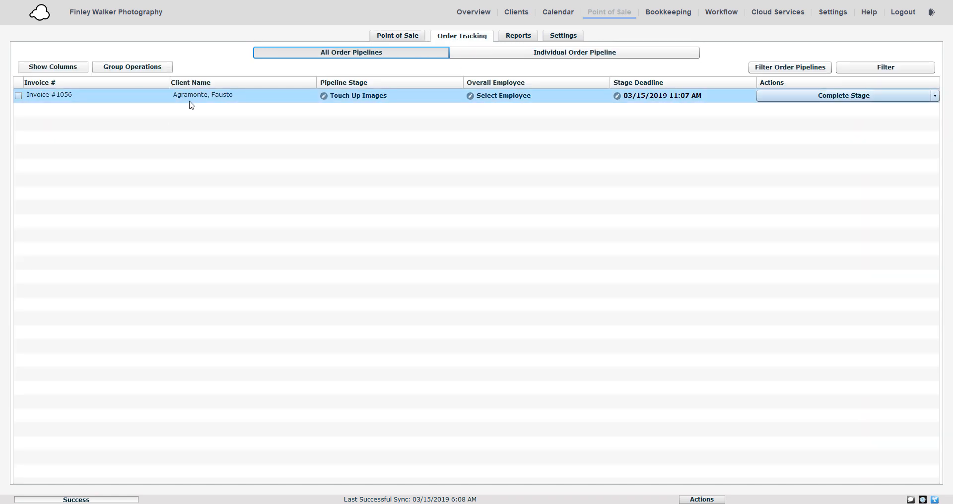
left_click(777, 98)
View the individual Photography Order Pipeline board, then return to the invoice list
left_click(527, 54)
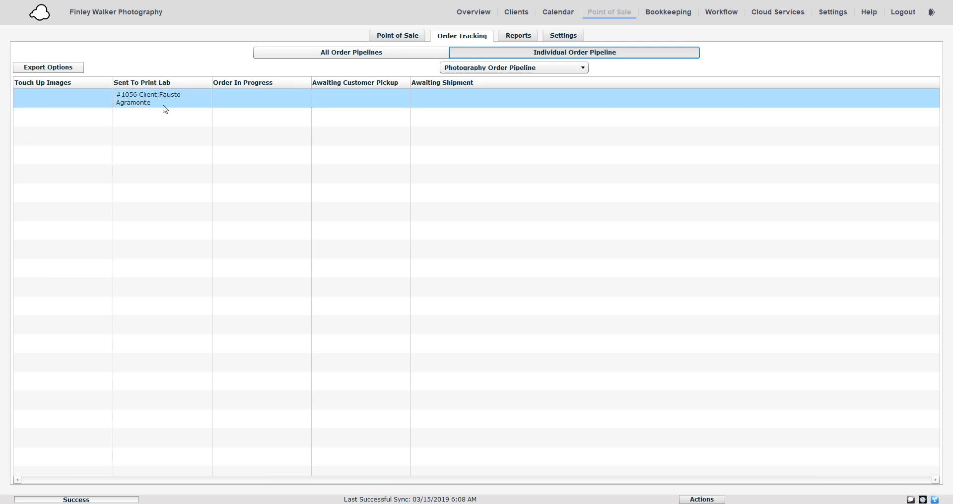
left_click(405, 38)
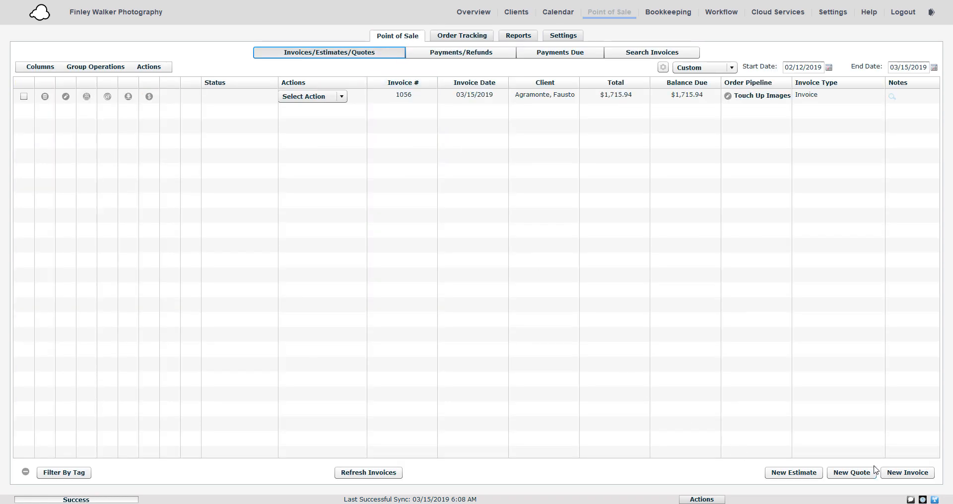
Start another invoice for the first client in the A list and add the Family Session Fee item
left_click(900, 474)
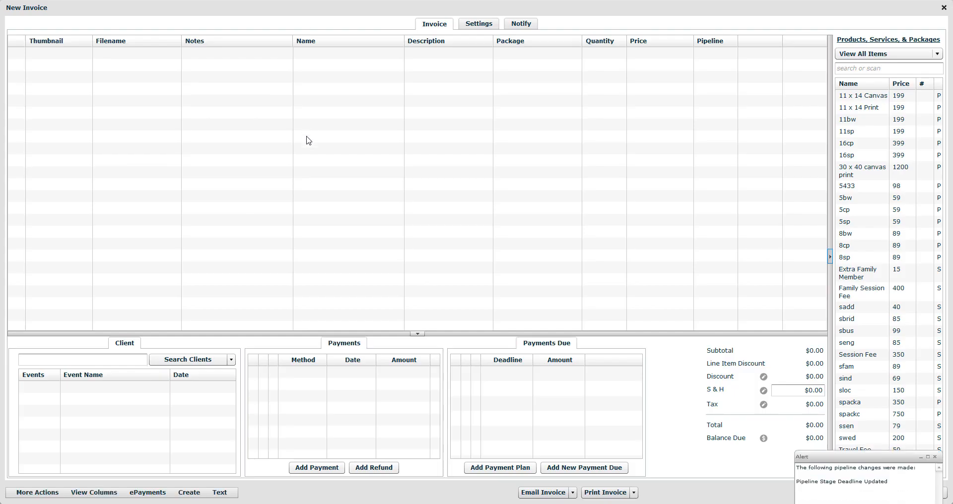
left_click(173, 364)
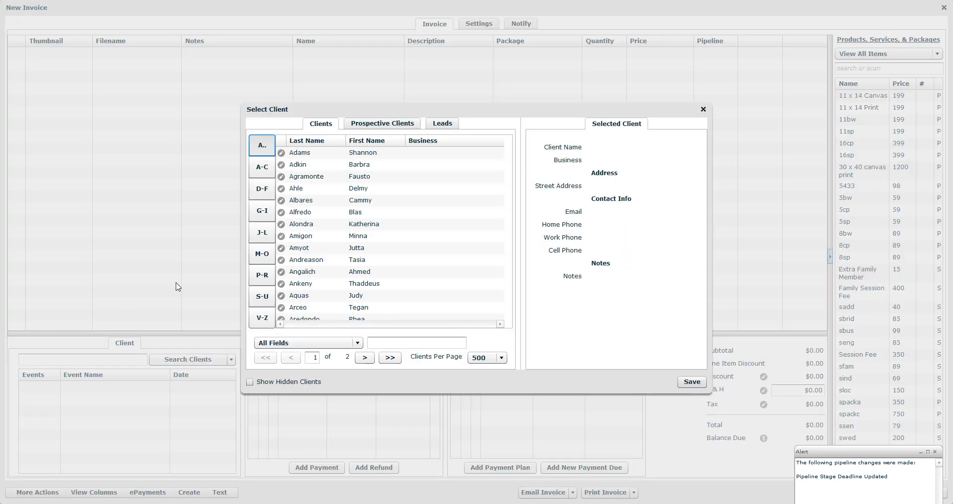
left_click(365, 154)
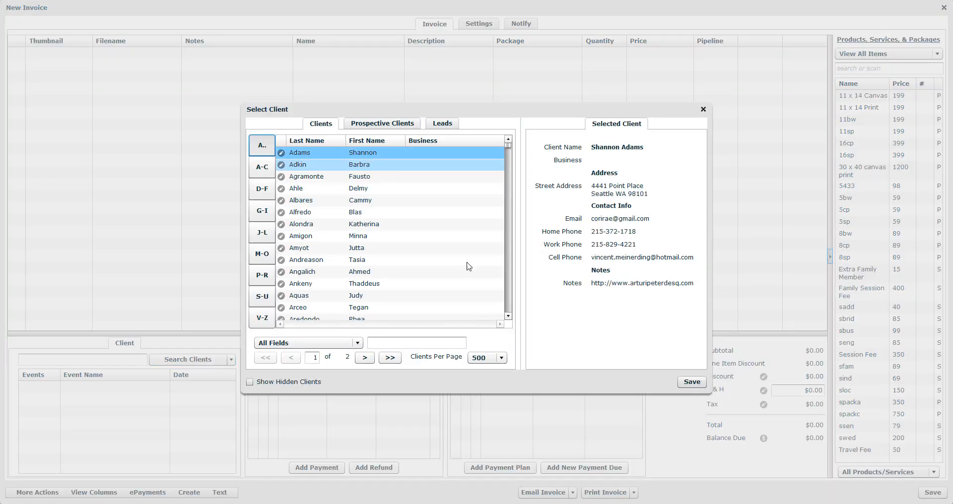
left_click(691, 381)
left_click_drag(861, 291, 670, 267)
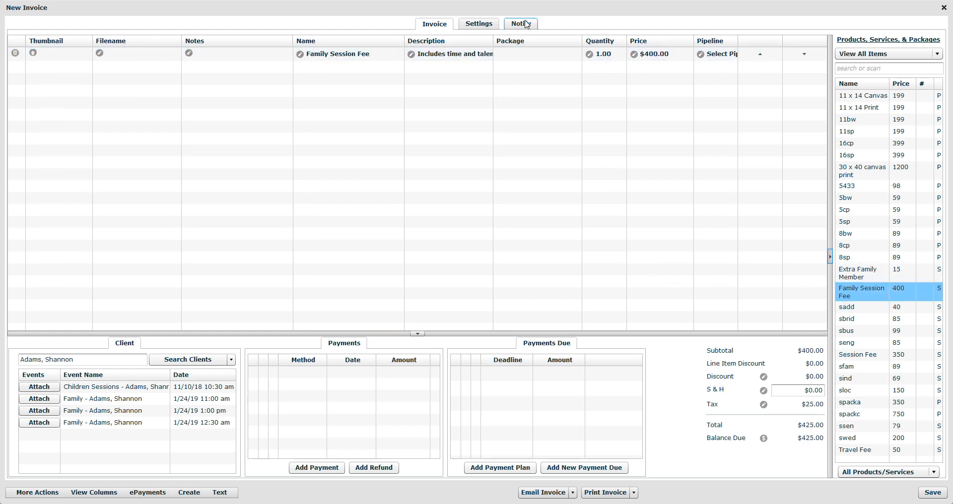
Change the new invoice's order pipeline to the Rush Order Pipeline and close the pipeline window
left_click(480, 24)
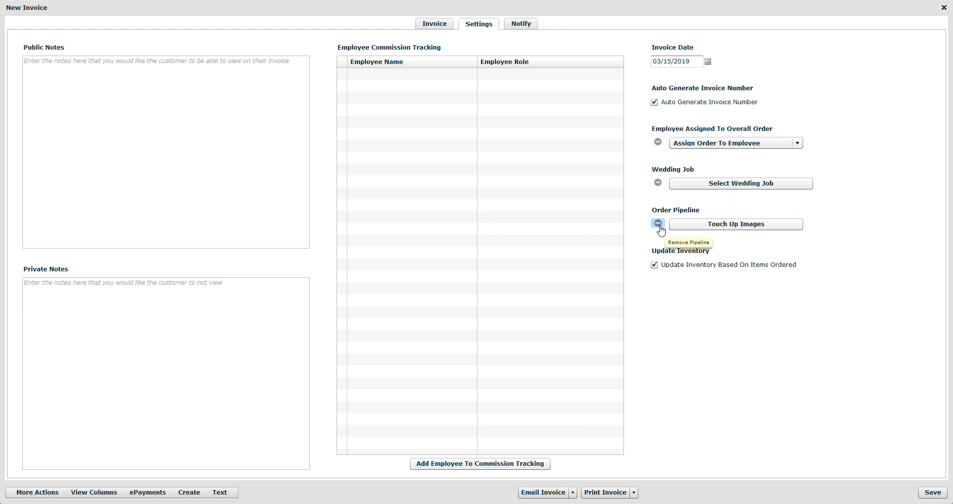
left_click(715, 229)
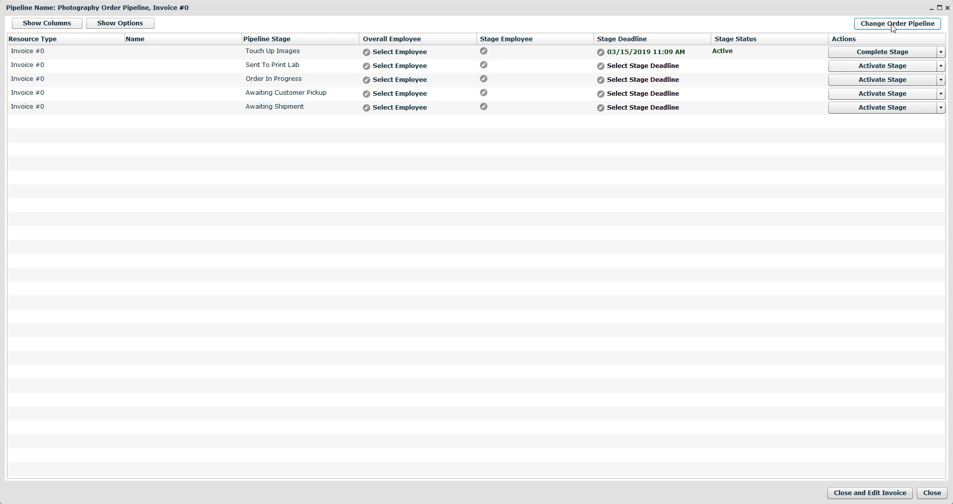
left_click(893, 25)
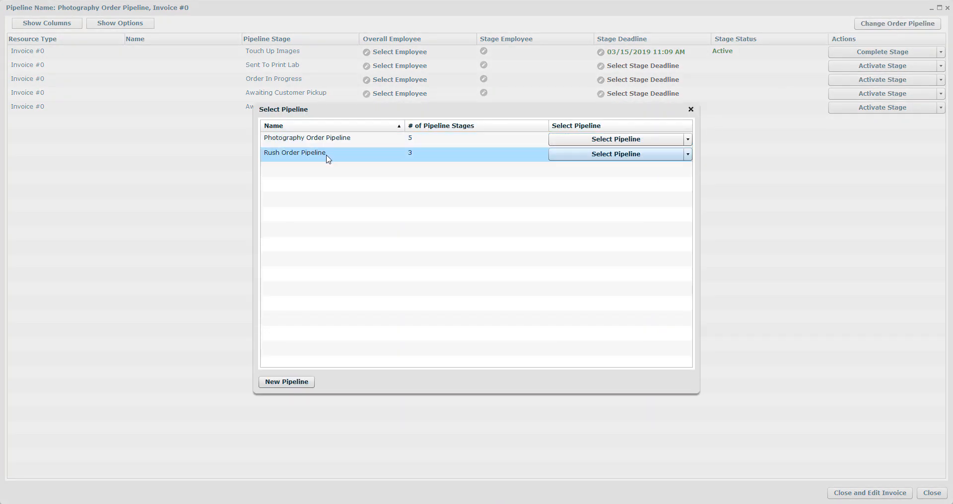
left_click(568, 155)
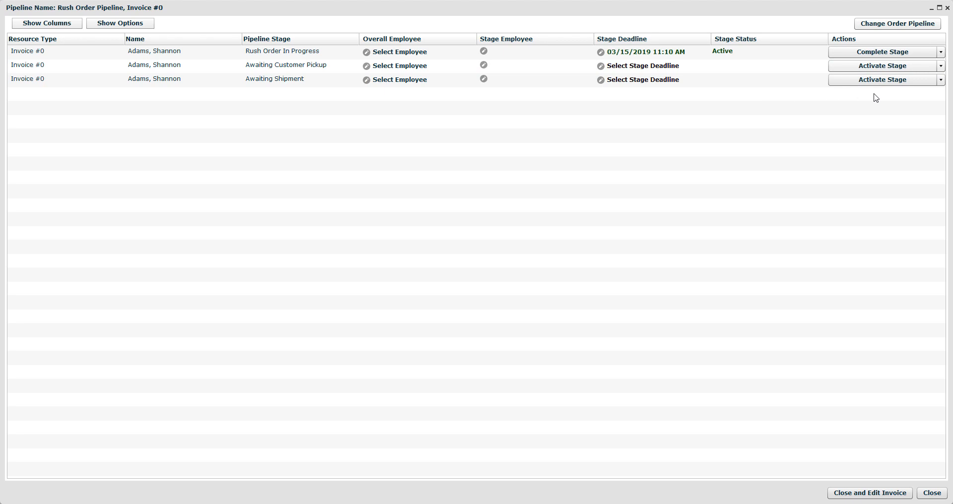
left_click(947, 8)
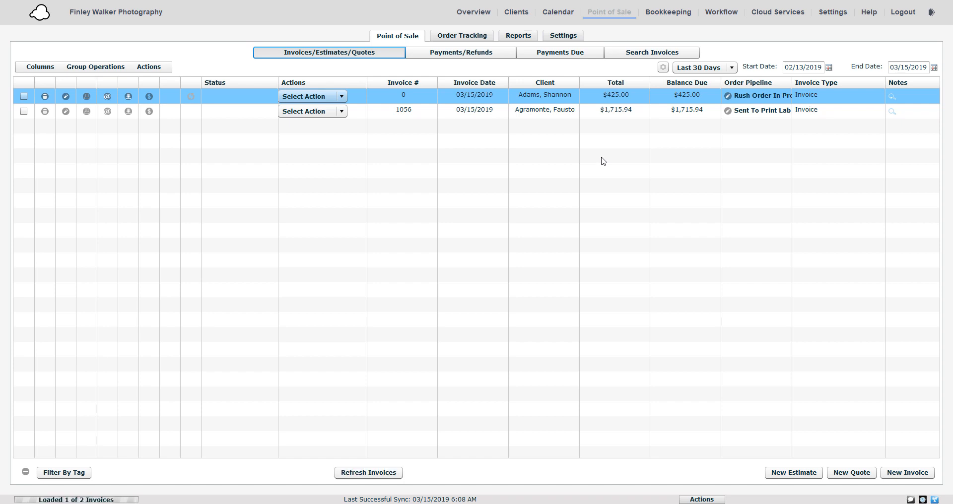
Create a new order pipeline in point-of-sale settings from the Photographer Order Pipeline sample
left_click(563, 37)
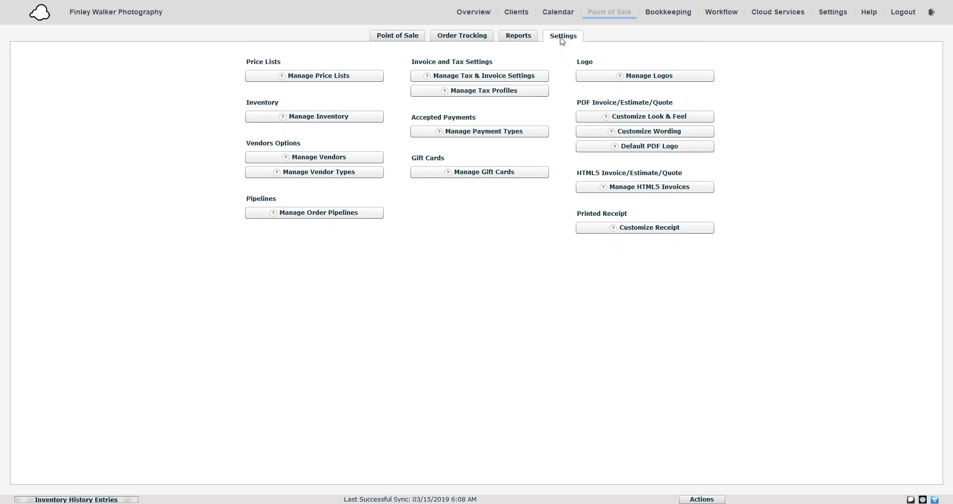
left_click(364, 213)
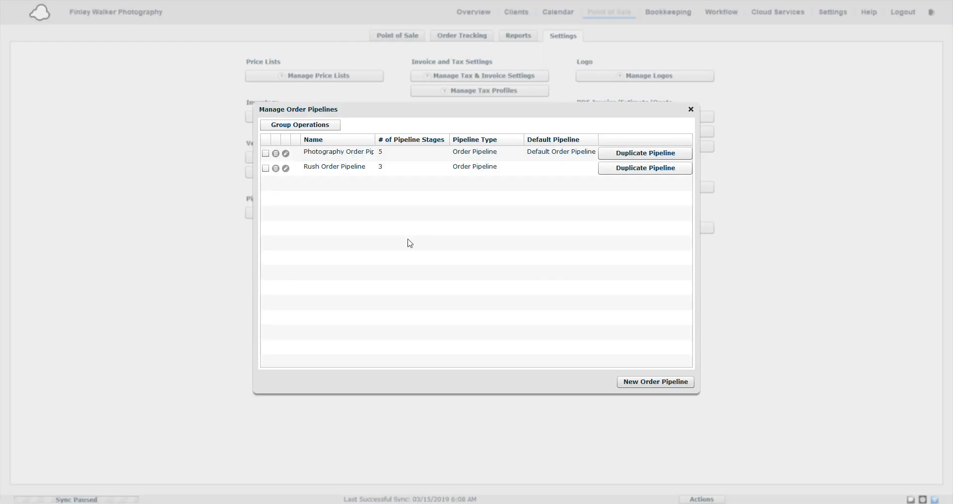
left_click(633, 383)
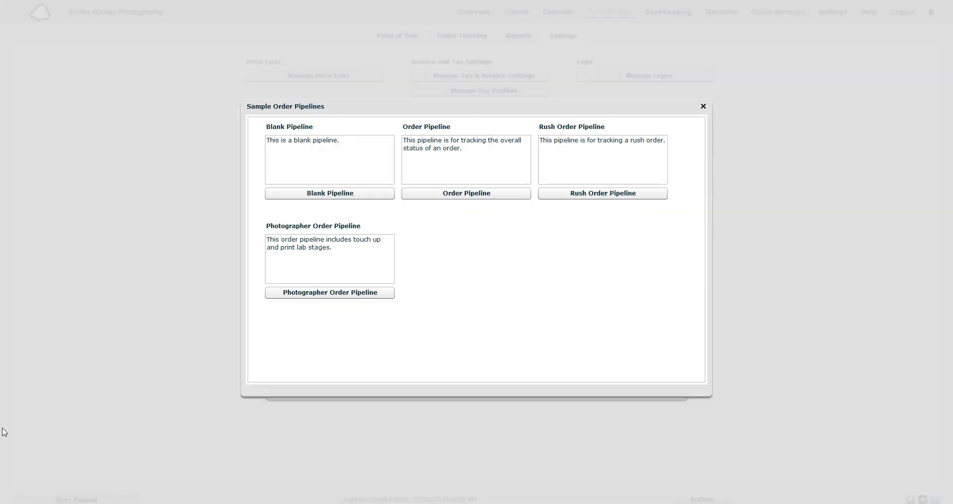
left_click(314, 293)
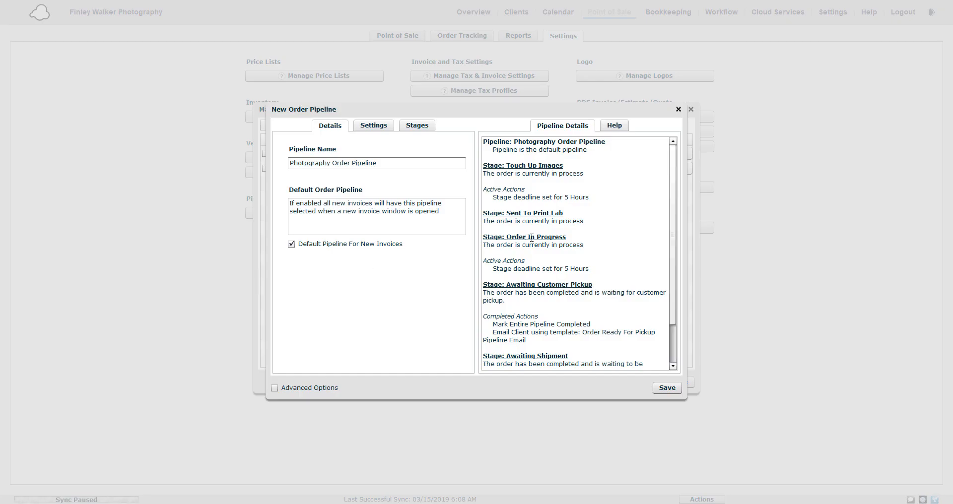
Browse the new pipeline's details, settings and stages
scroll(593, 247, "down", 2)
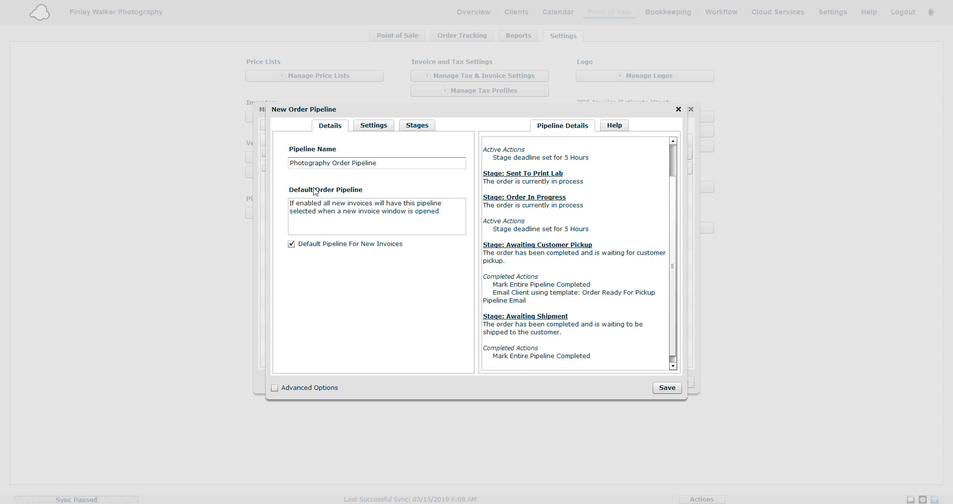
left_click(412, 131)
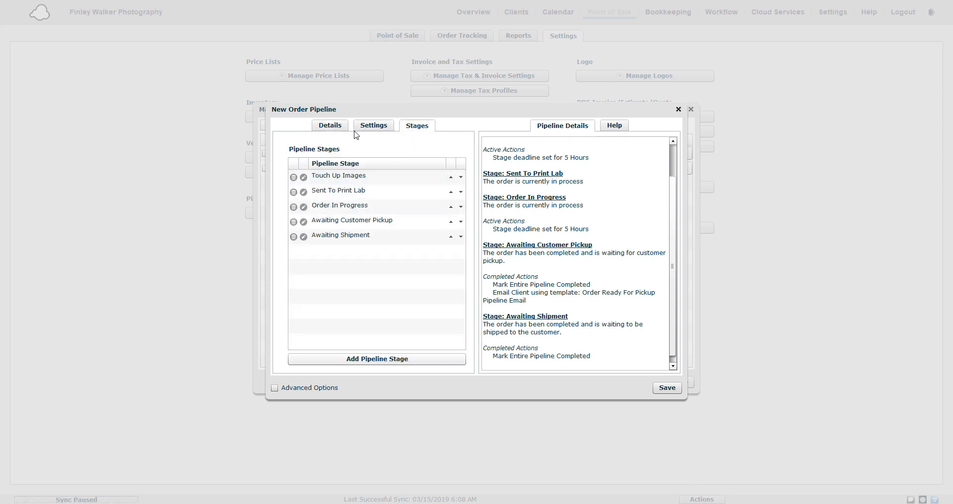
left_click(337, 132)
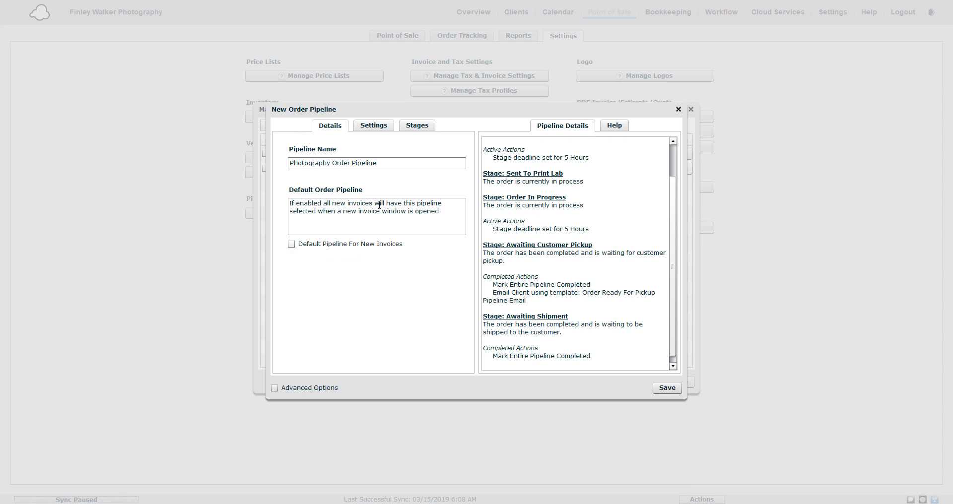
left_click(387, 127)
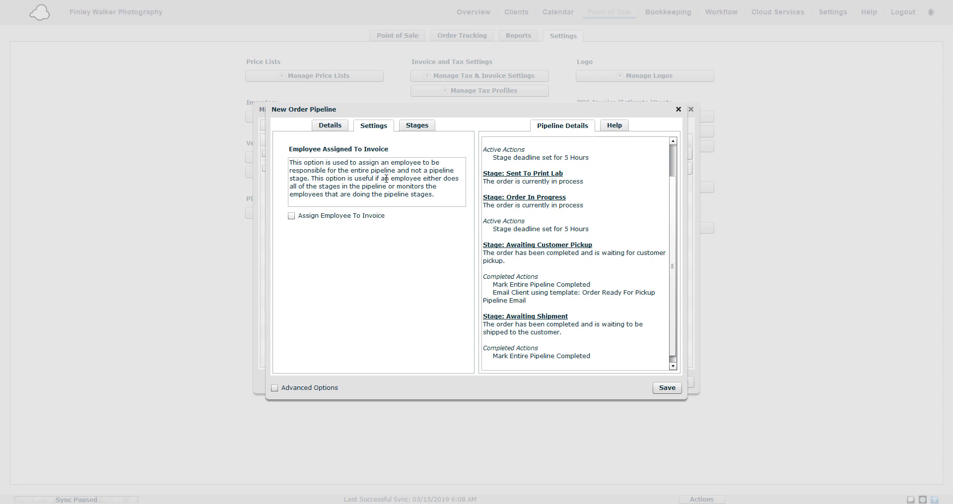
left_click(416, 126)
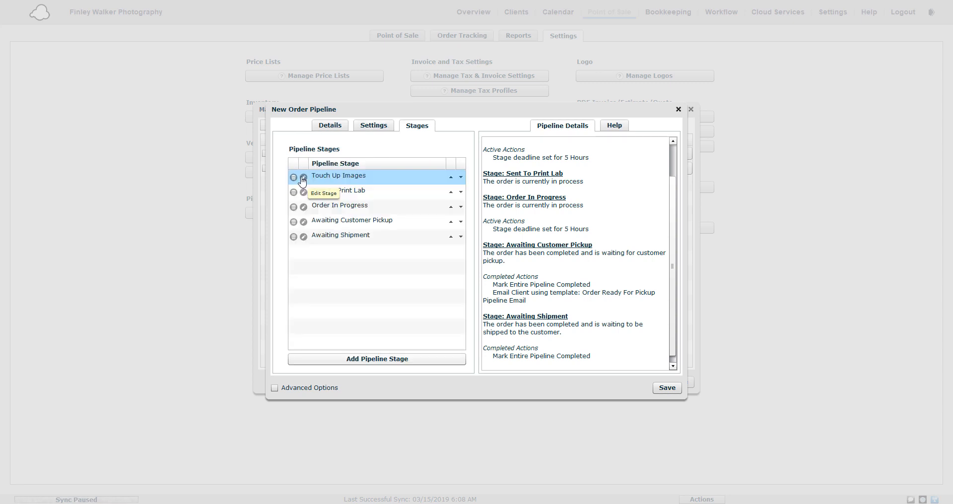
Try enabling Assign Employee To Overall Pipeline in the Touch Up Images stage's active actions, then close the stage editor
left_click(303, 178)
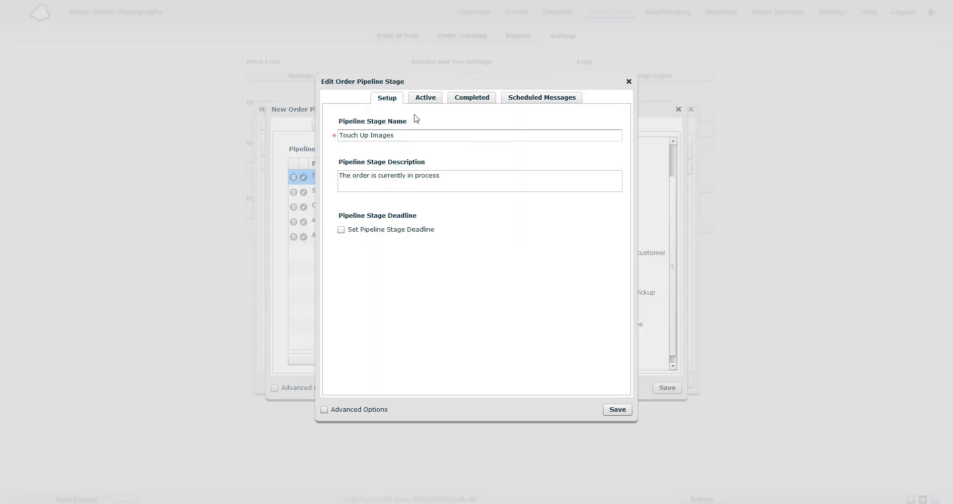
left_click(426, 98)
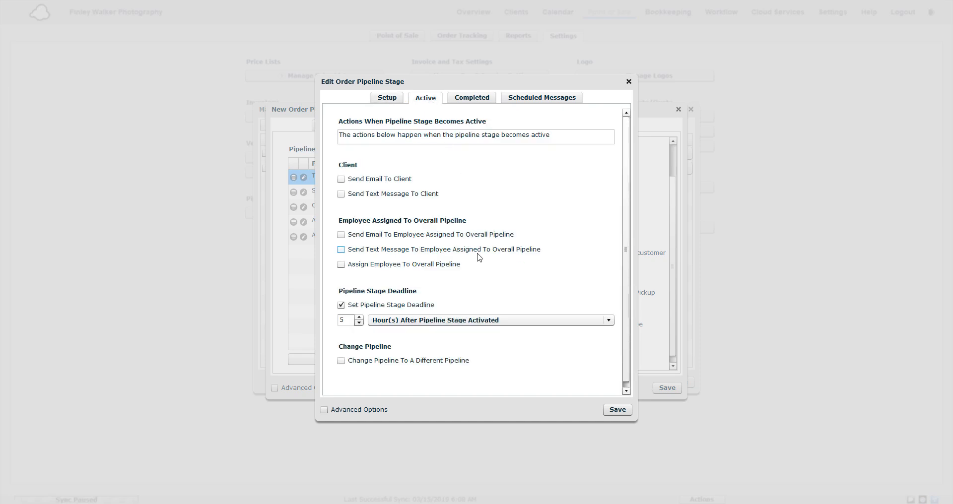
left_click(376, 268)
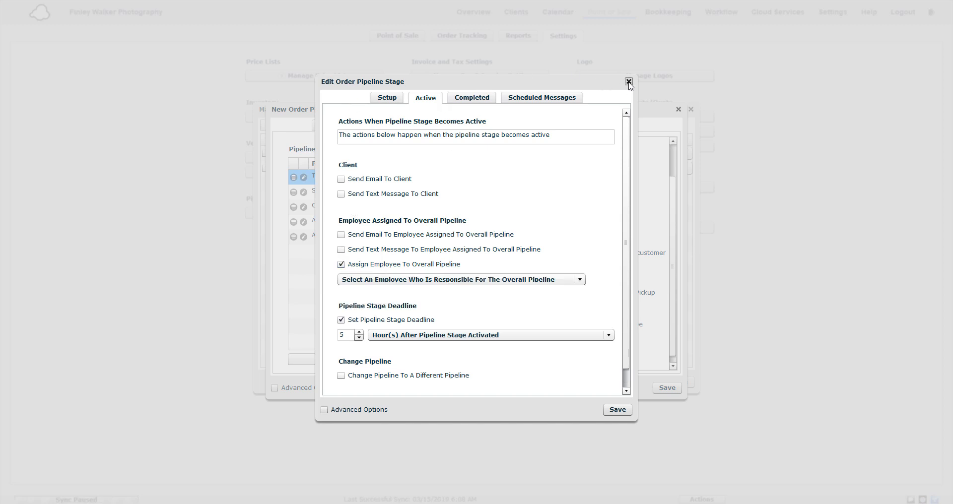
left_click(629, 82)
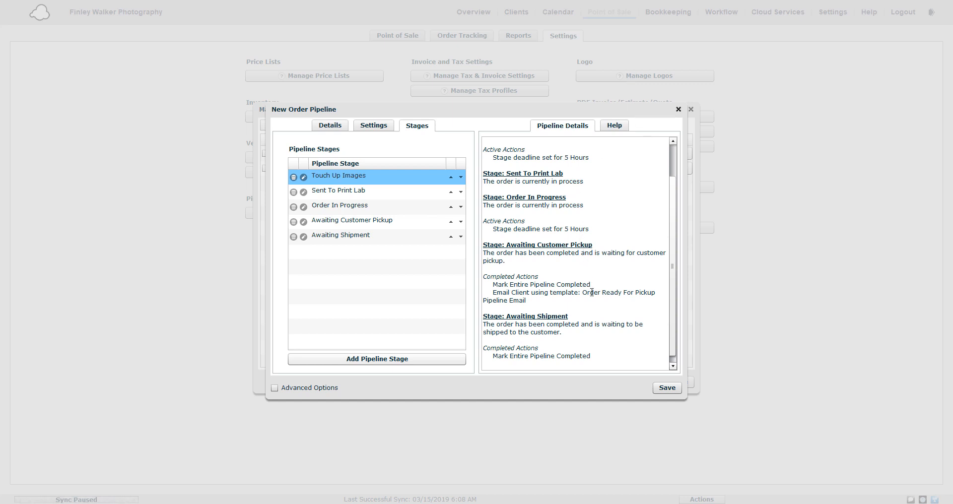
Save the new order pipeline
scroll(594, 292, "up", 2)
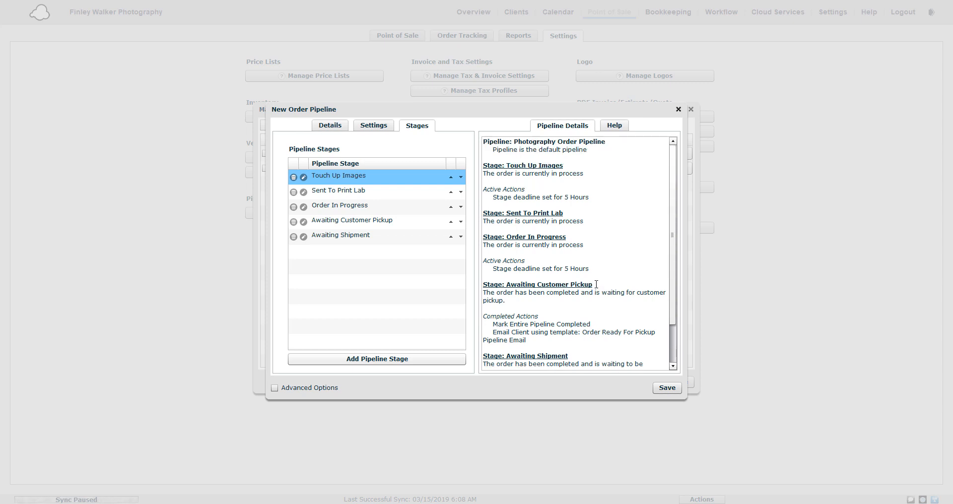
left_click(674, 389)
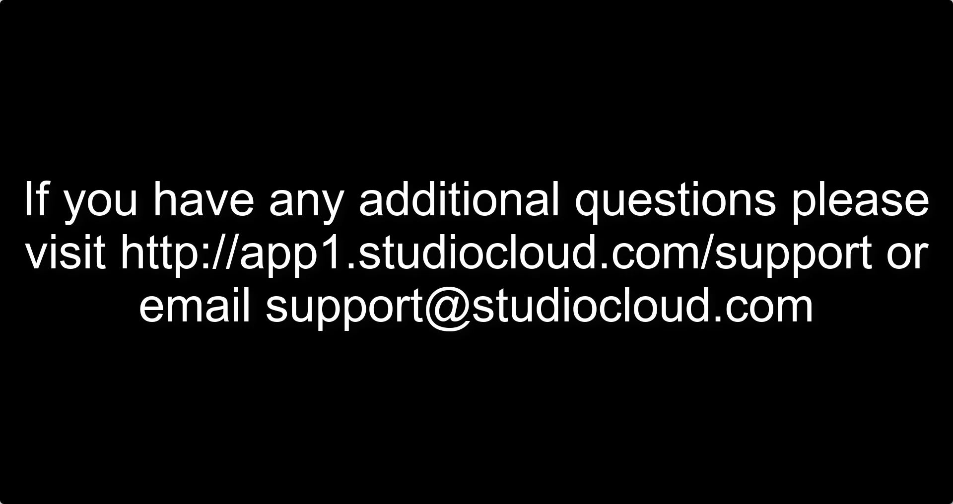